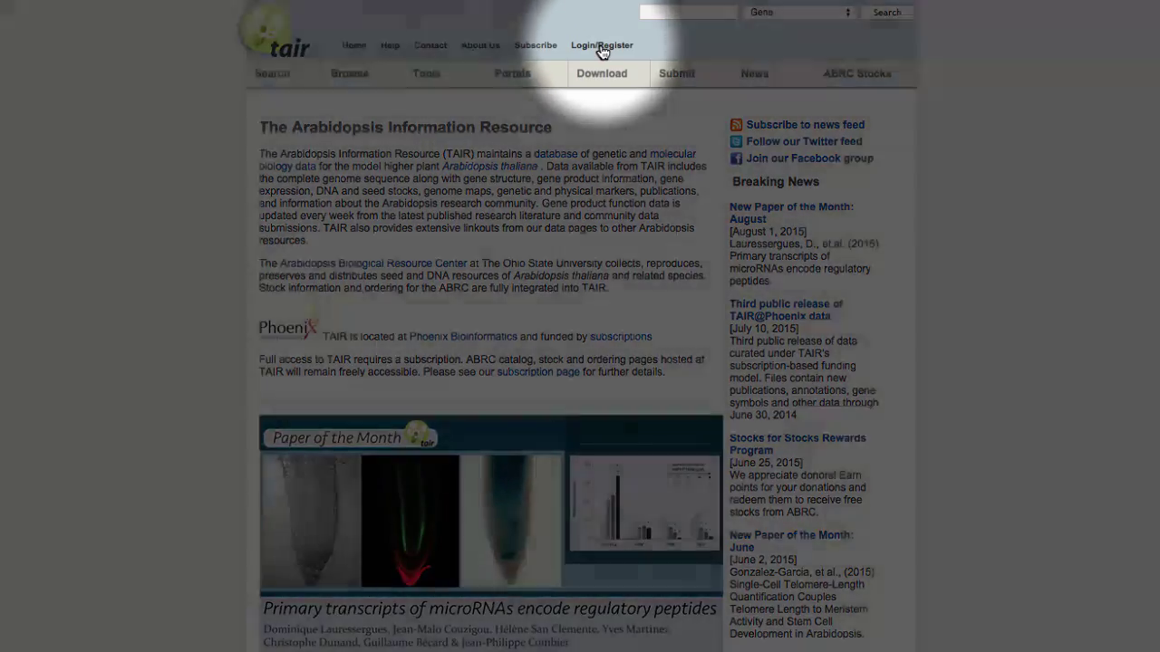
# Step: Begin a free guest account, entering a username and the password twice
pyautogui.click(597, 48)
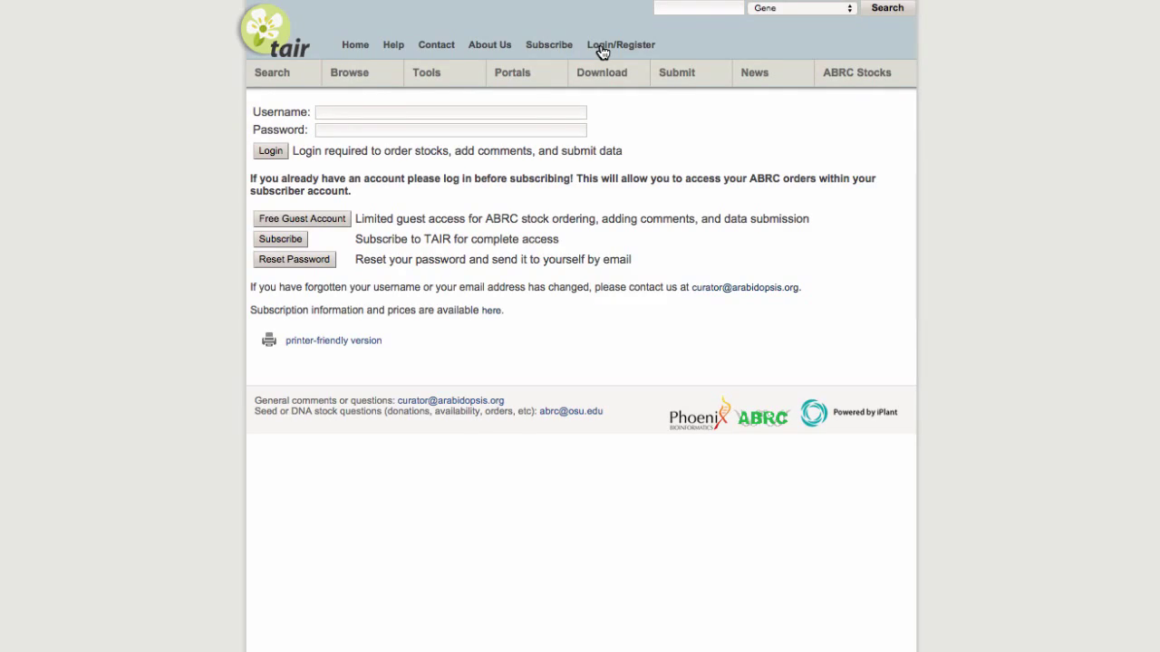
pyautogui.click(347, 218)
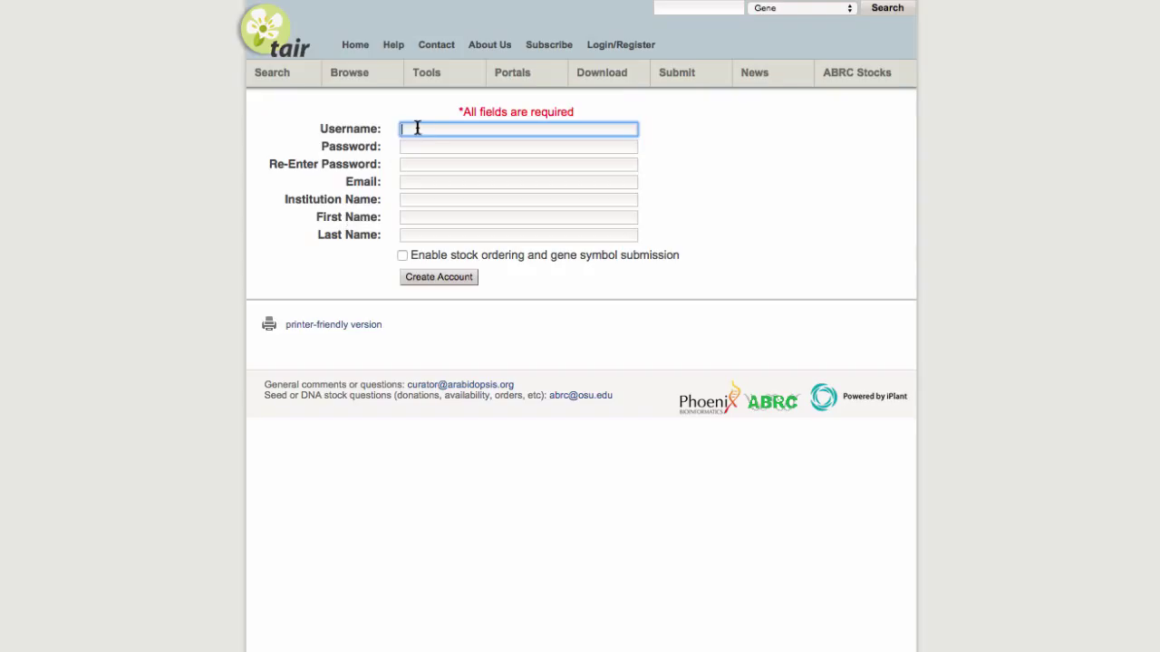
pyautogui.write('ski')
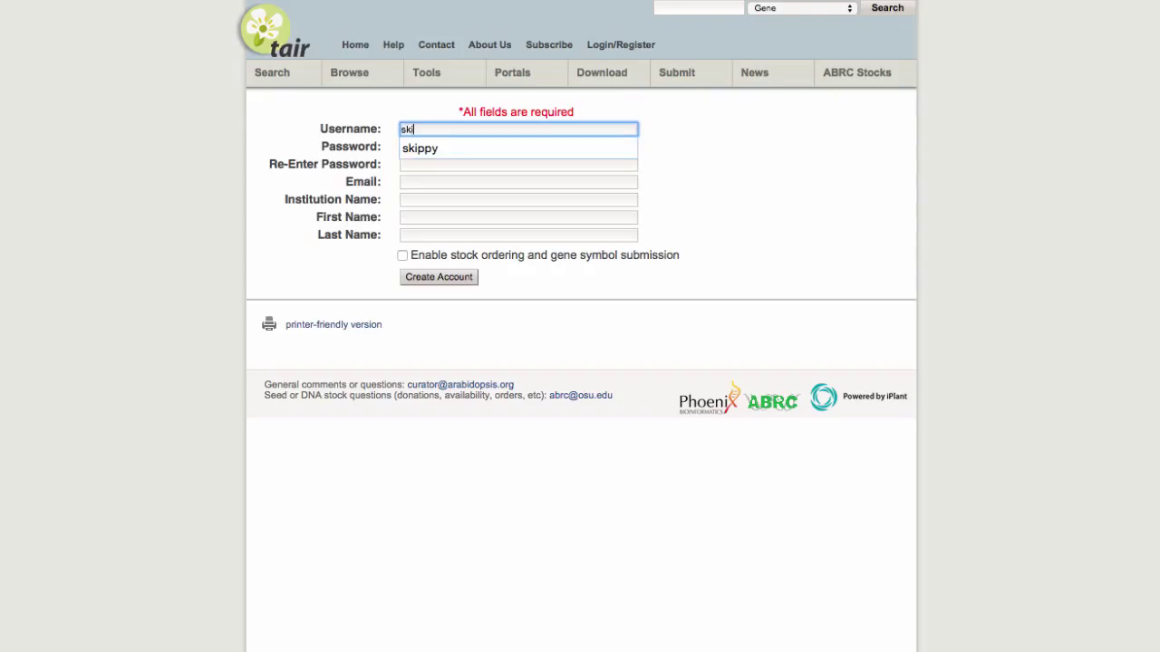
pyautogui.write('ppy1')
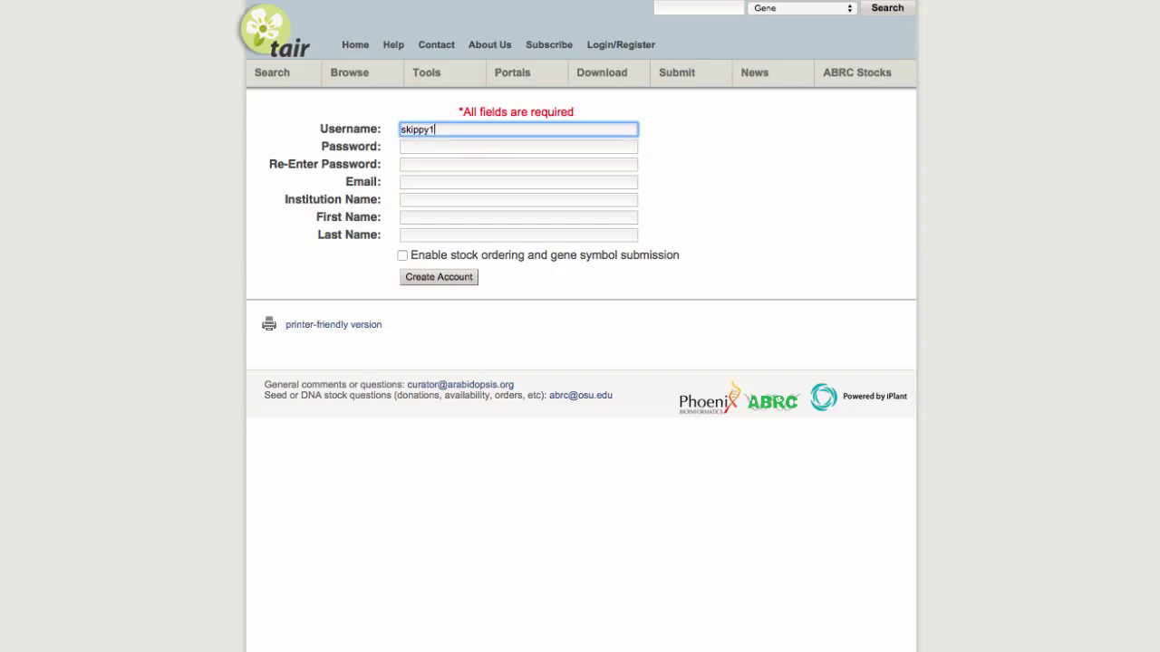
pyautogui.click(429, 147)
pyautogui.write('****')
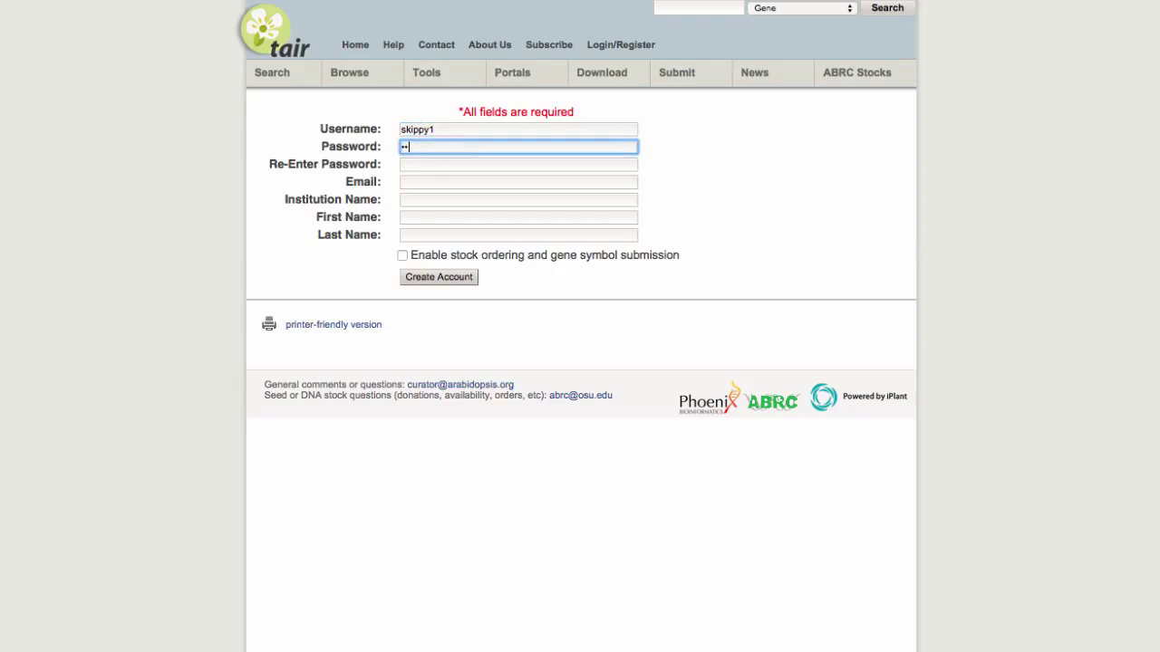
pyautogui.press('Tab')
pyautogui.write('****')
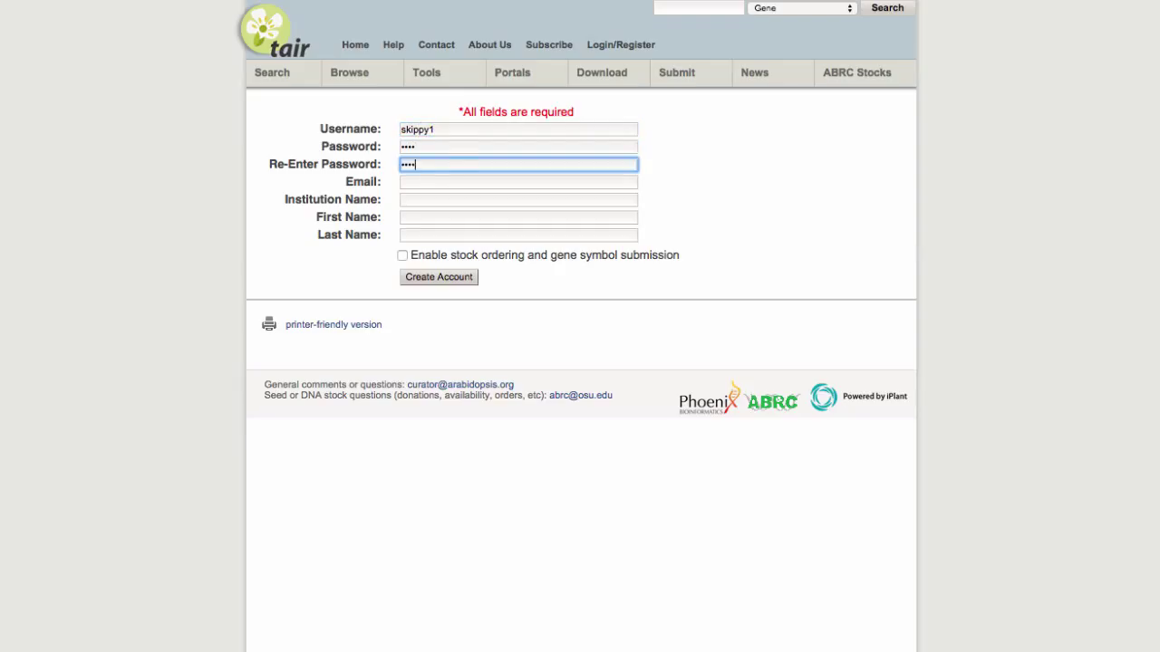
# Step: Autofill the saved email and name details and set the institution to Phoenix Bioinformatics
pyautogui.click(440, 181)
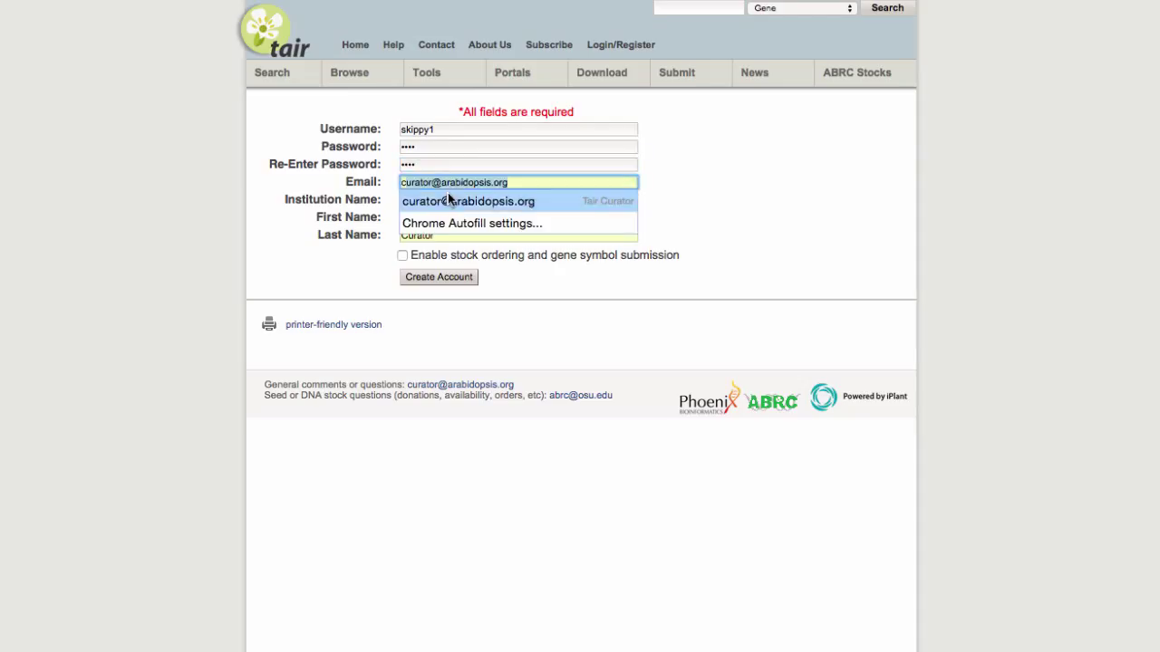
pyautogui.click(449, 201)
pyautogui.click(453, 200)
pyautogui.write('Phie')
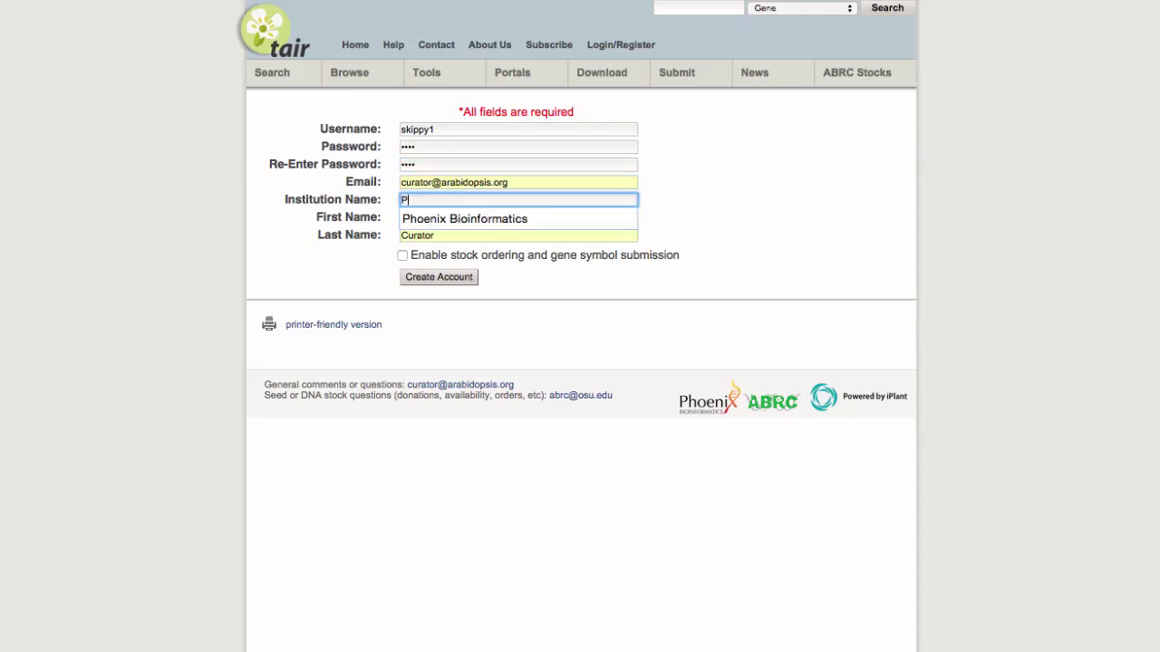
pyautogui.press('BackSpace')
pyautogui.press('BackSpace')
pyautogui.write('e')
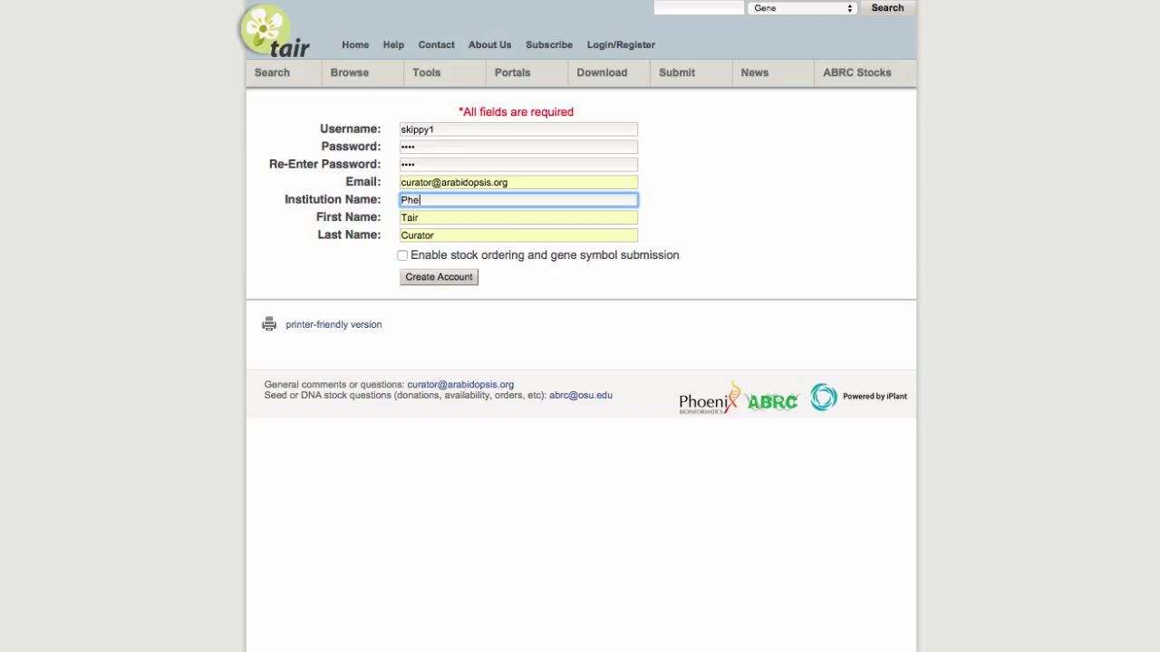
pyautogui.press('BackSpace')
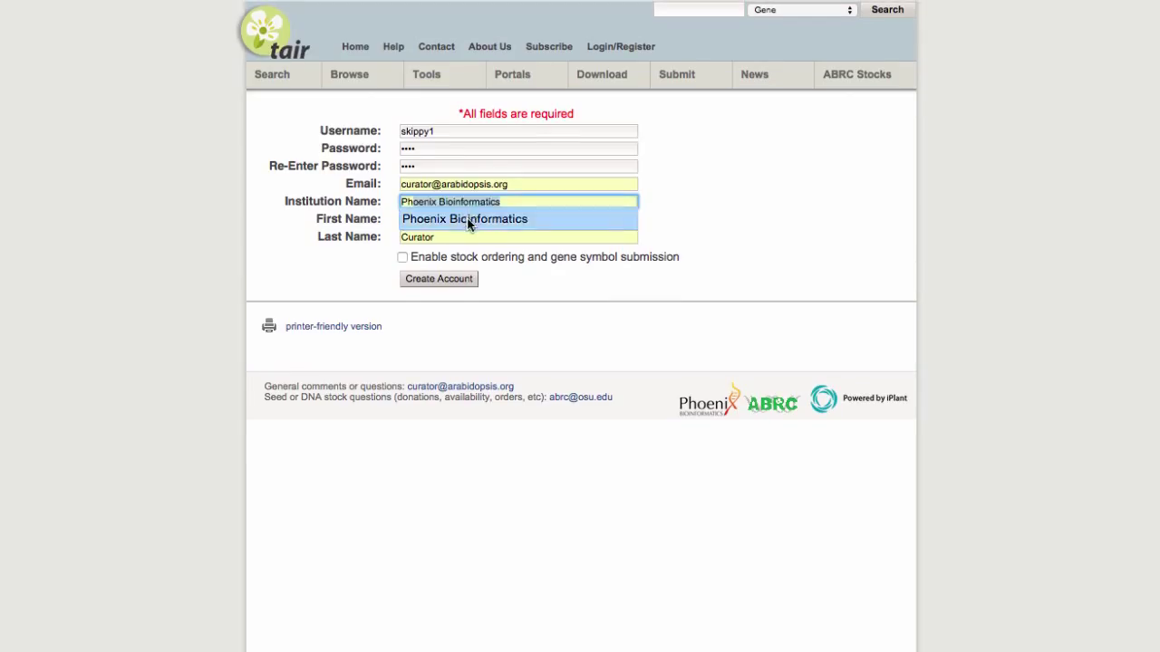
pyautogui.click(469, 217)
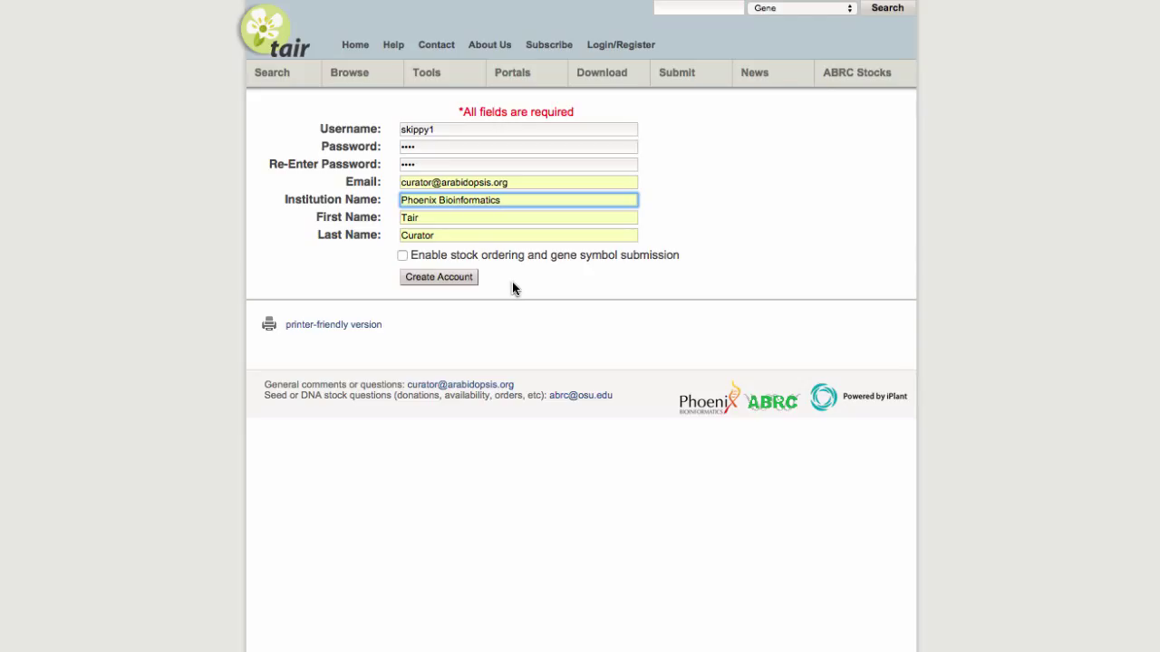
# Step: Tick the 'Enable stock ordering and gene symbol submission' checkbox on the account form
pyautogui.click(403, 256)
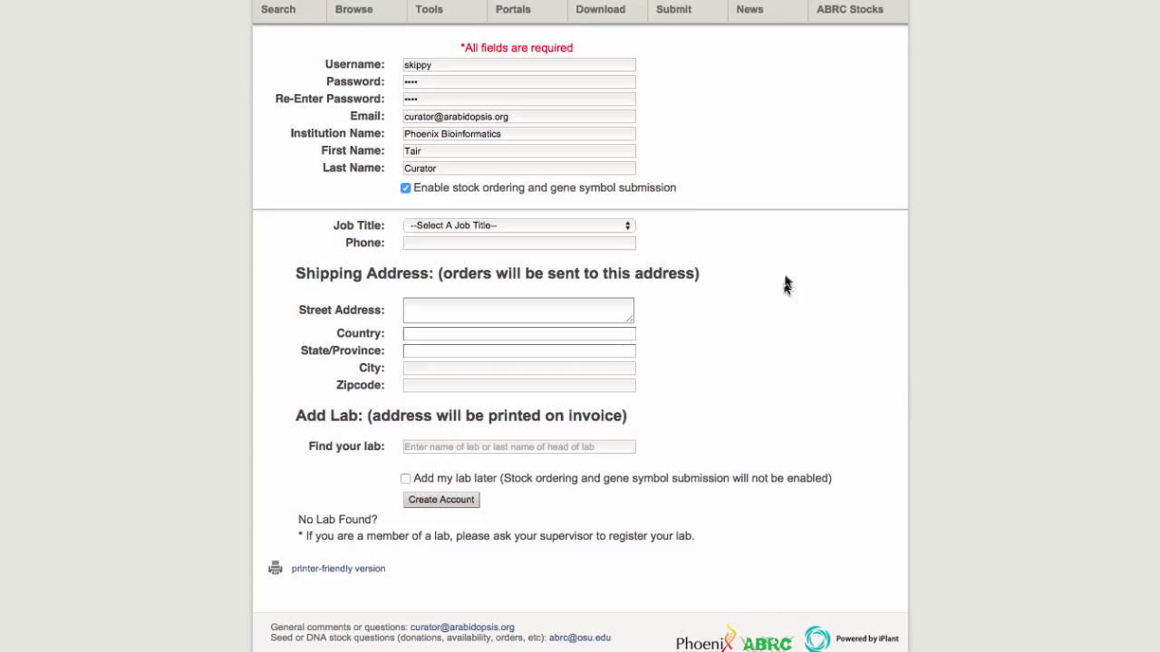
# Step: Choose Post-Doctoral Researcher as the job title and enter the contact phone number
pyautogui.click(563, 226)
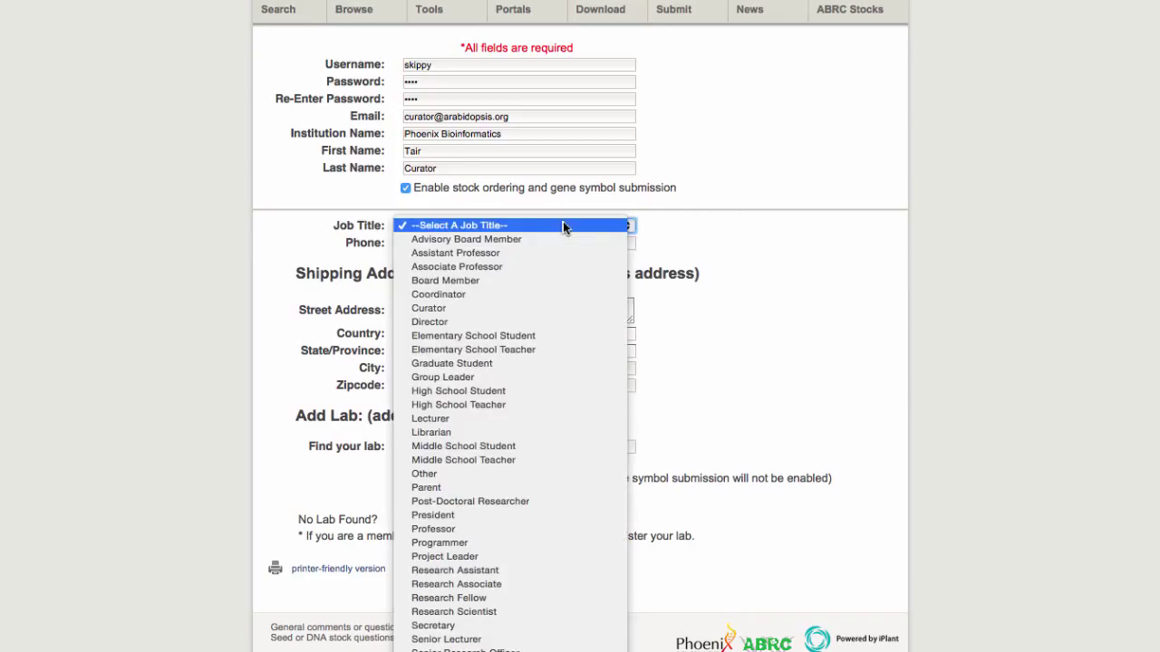
pyautogui.press('Escape')
pyautogui.click(569, 507)
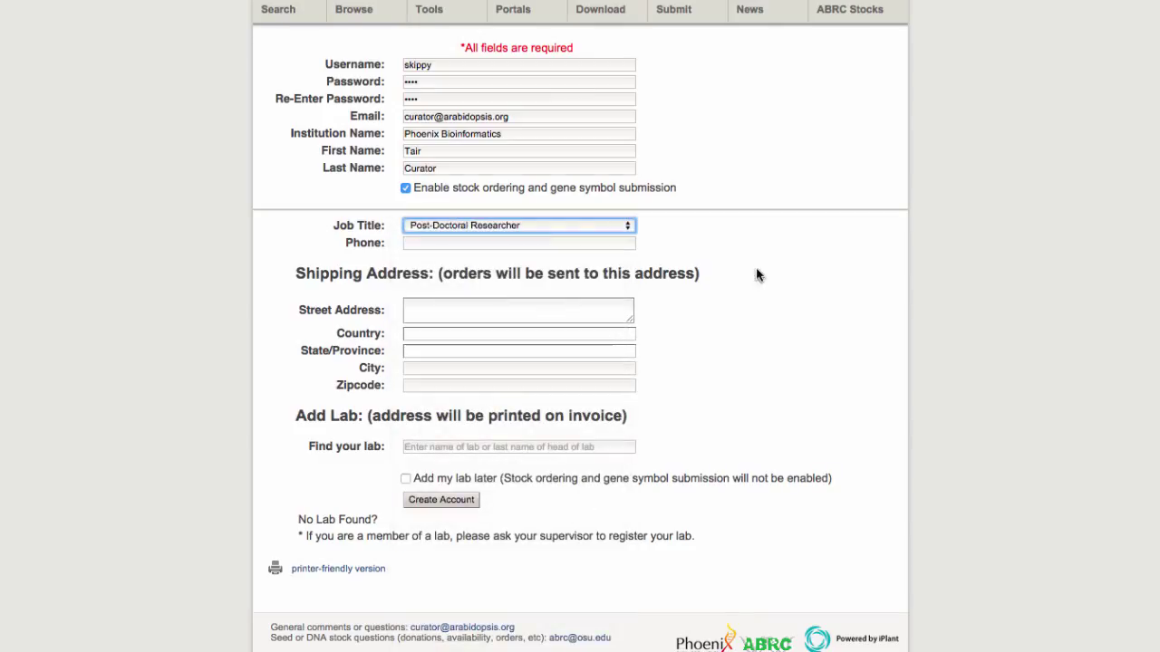
pyautogui.click(594, 245)
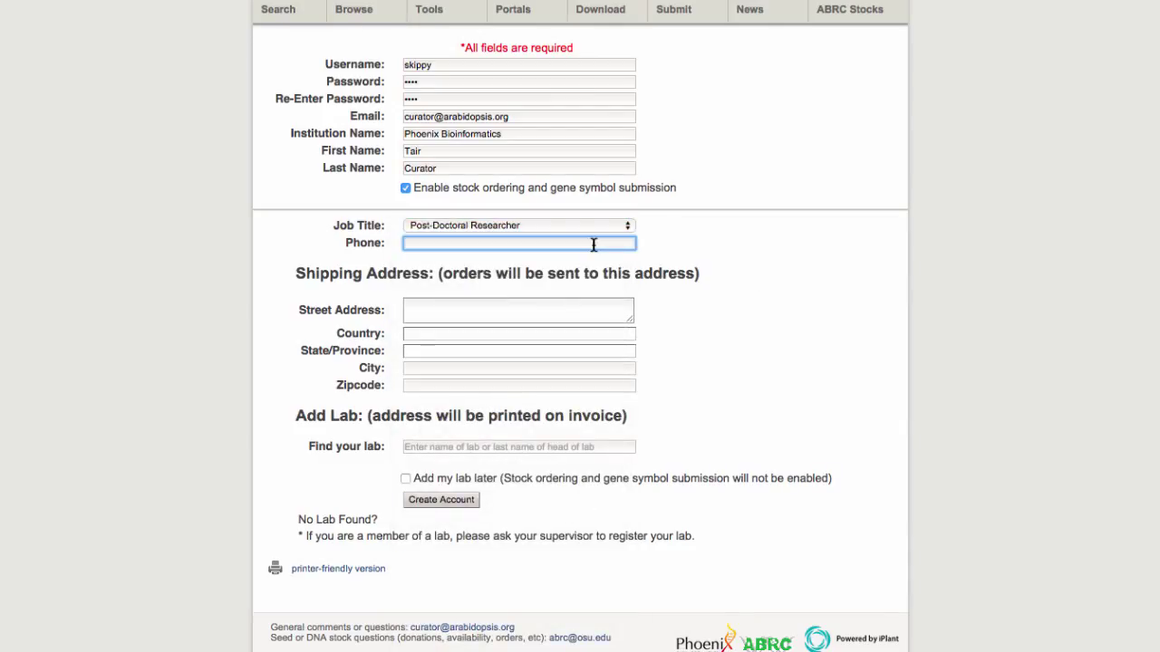
# Step: Enter the street address with its suite number and select USA as the country
pyautogui.click(596, 308)
pyautogui.write('6')
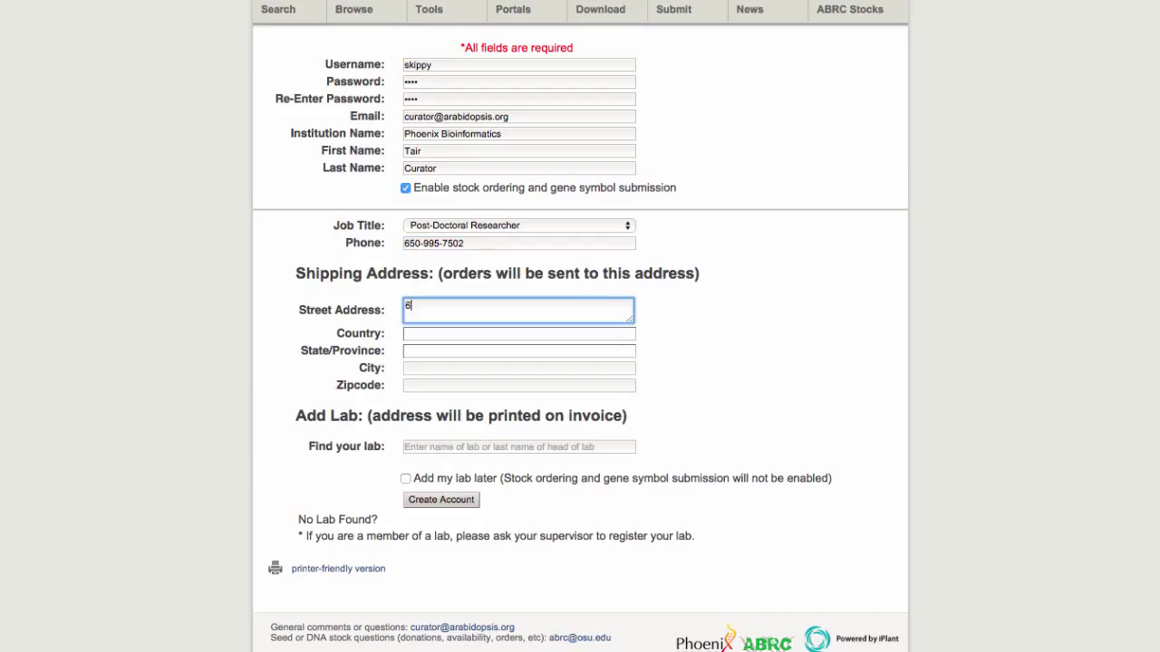
pyautogui.write('43 Bair Island Rd.,')
pyautogui.press('BackSpace')
pyautogui.press('BackSpace')
pyautogui.write(', Suite 403')
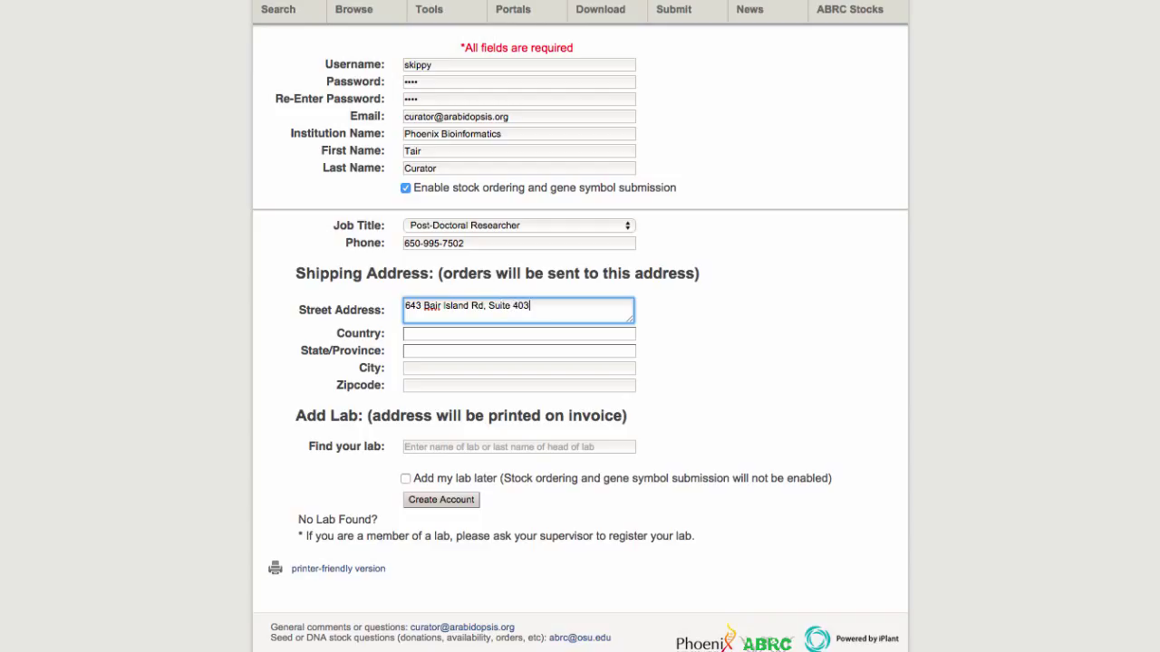
pyautogui.click(574, 334)
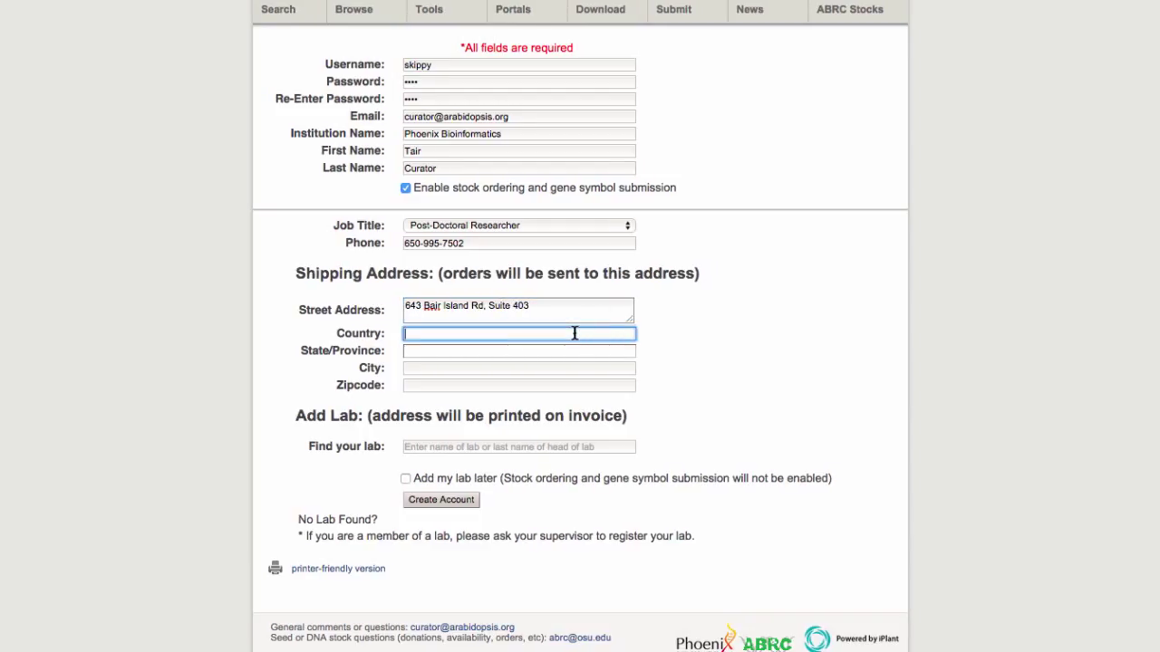
pyautogui.write('USA')
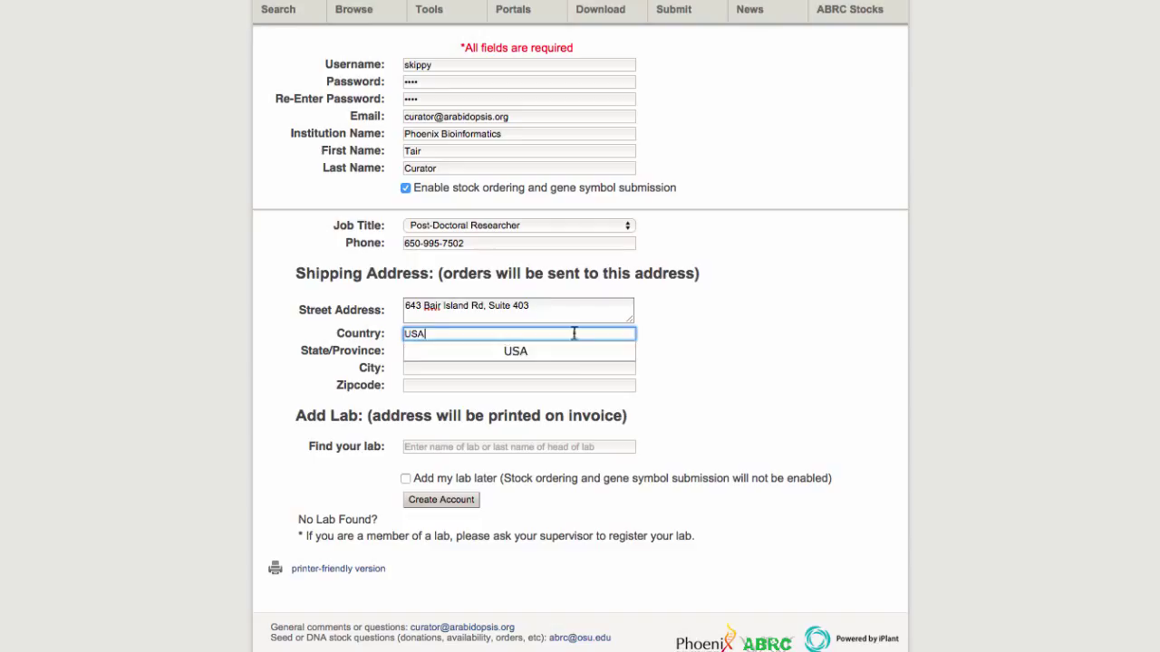
pyautogui.click(573, 354)
# Step: Fill in the state from the suggestions, then the city and zip code
pyautogui.click(567, 352)
pyautogui.write('CA')
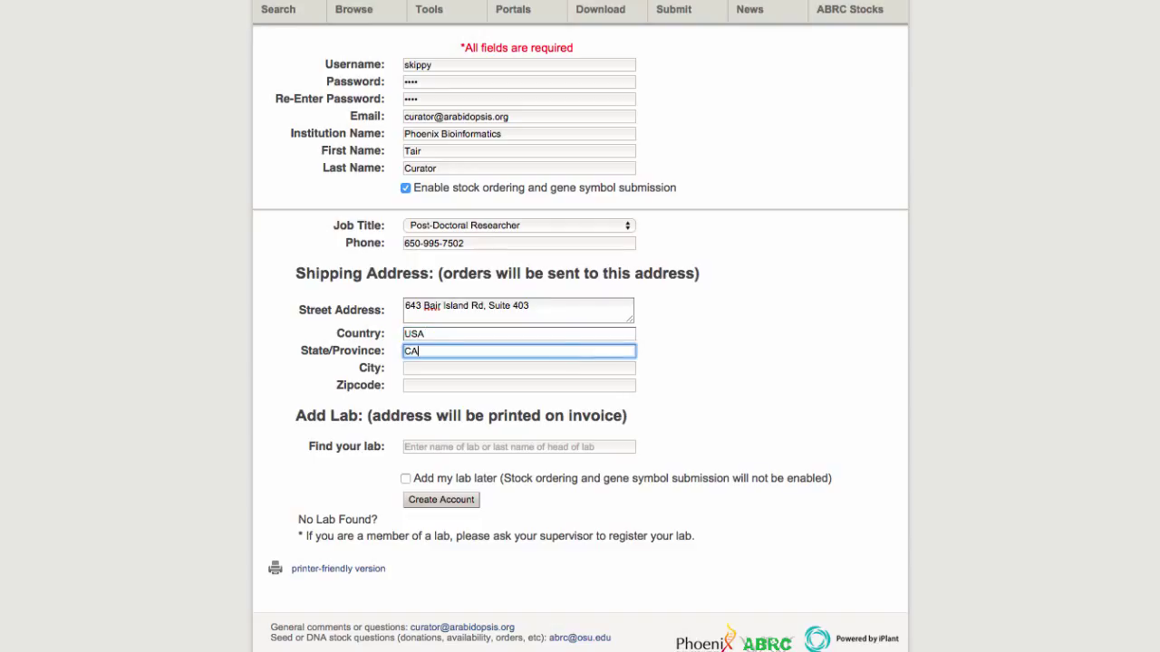
pyautogui.click(564, 370)
pyautogui.click(564, 370)
pyautogui.write('Redwood City')
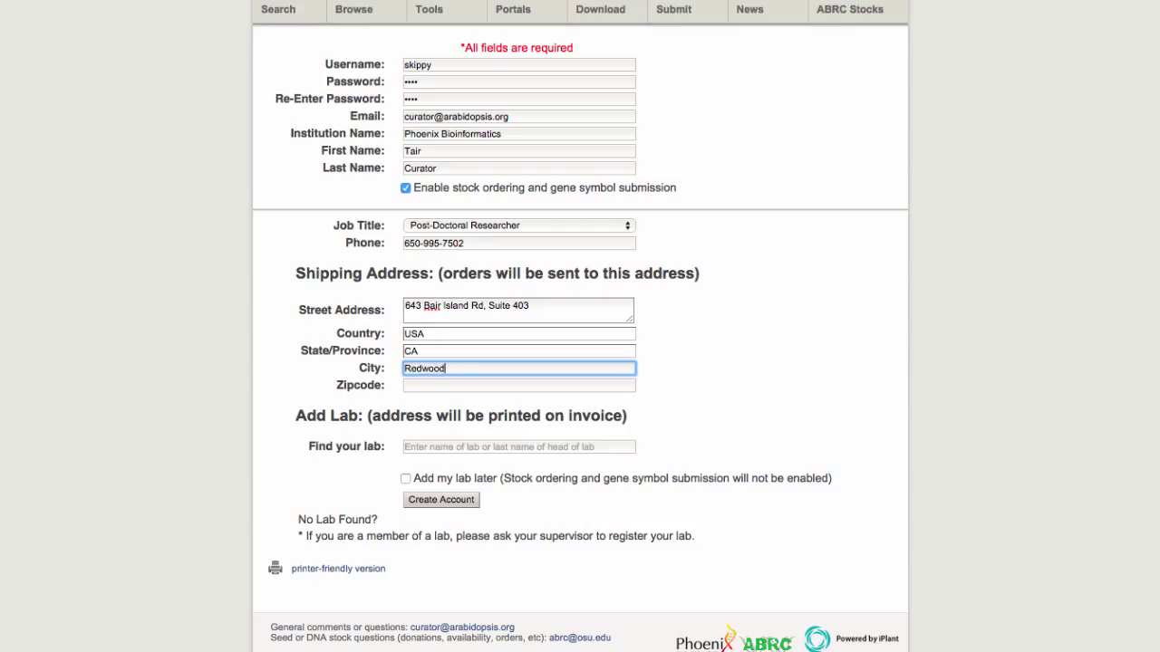
pyautogui.click(559, 386)
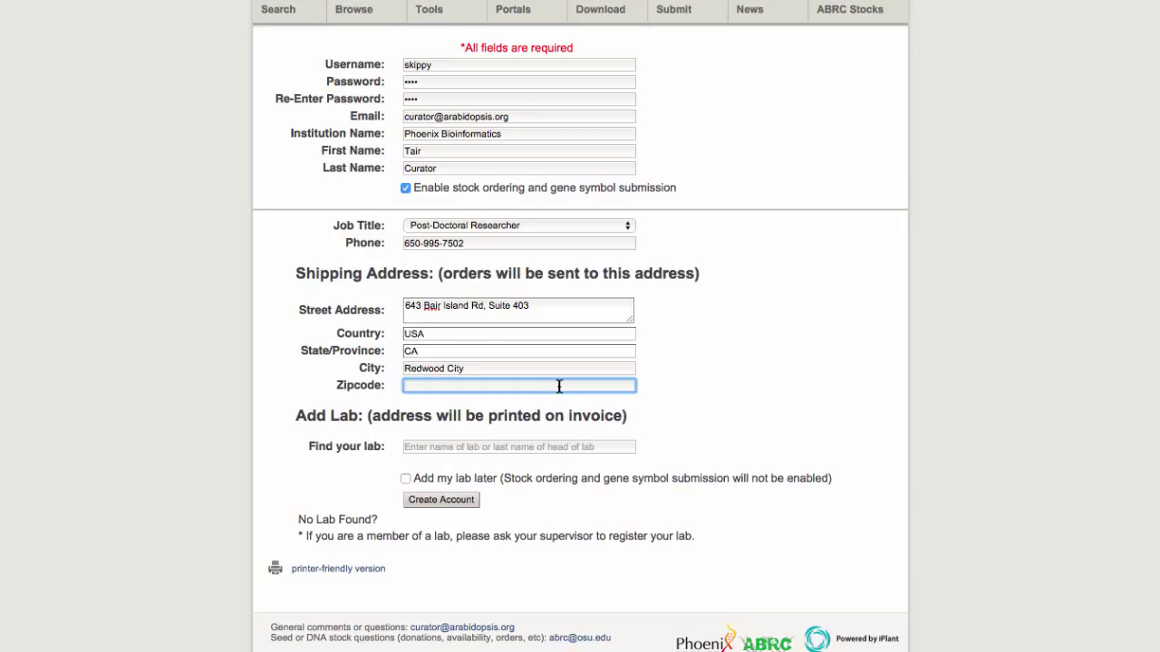
pyautogui.write('94063')
pyautogui.click(703, 438)
# Step: Search 'Find your lab' by the lab head's last name and select the matching laboratory
pyautogui.click(584, 444)
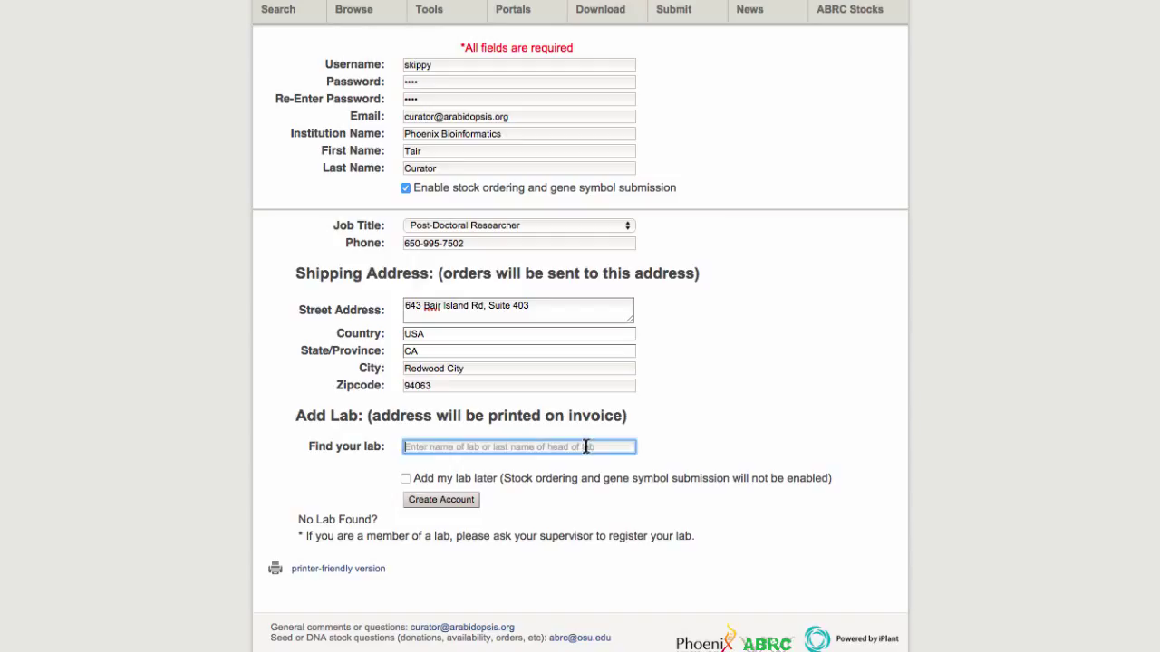
pyautogui.write('Huala')
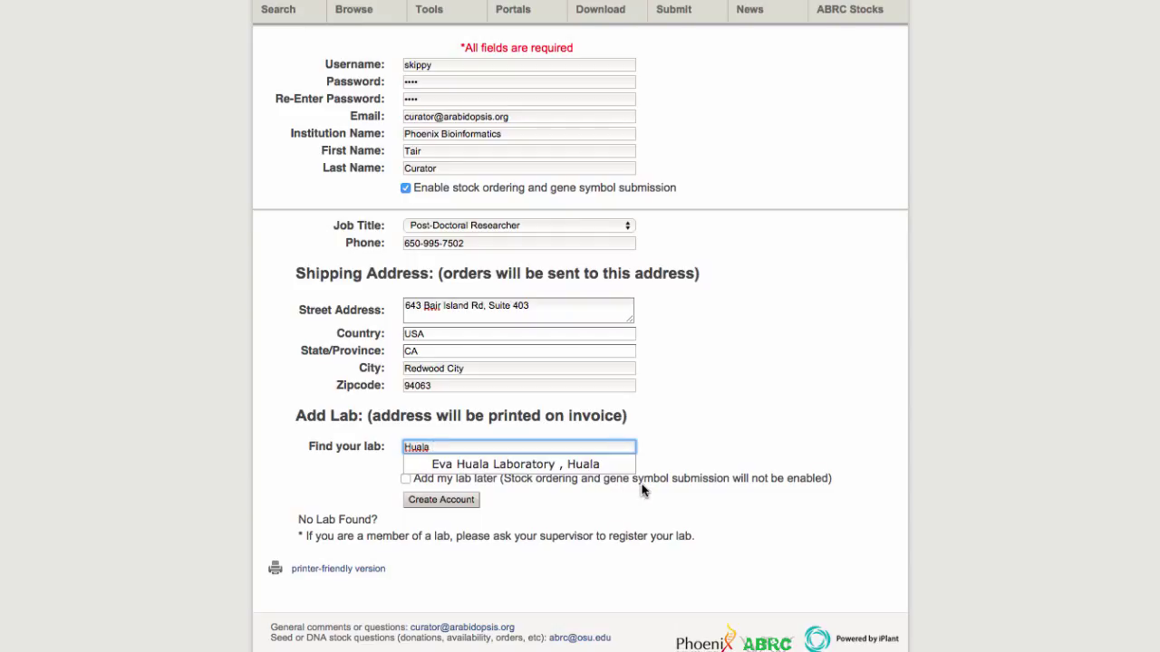
pyautogui.click(591, 465)
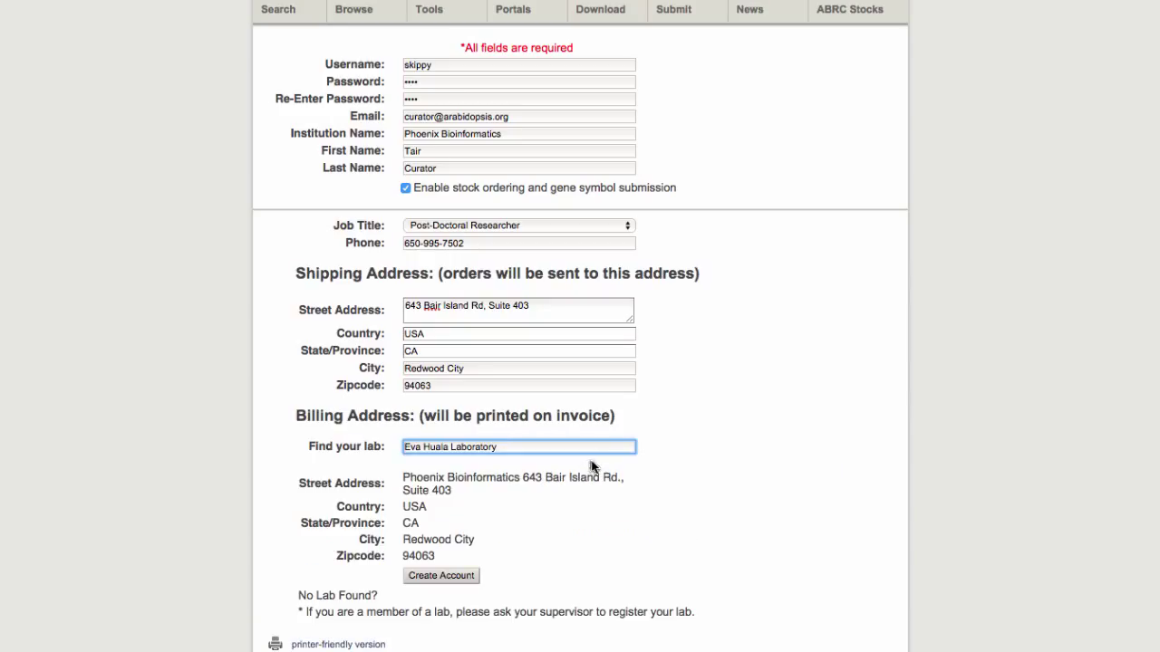
# Step: Scroll to the bottom of the form and submit it with Create Account
pyautogui.scroll(-1, 716, 507)
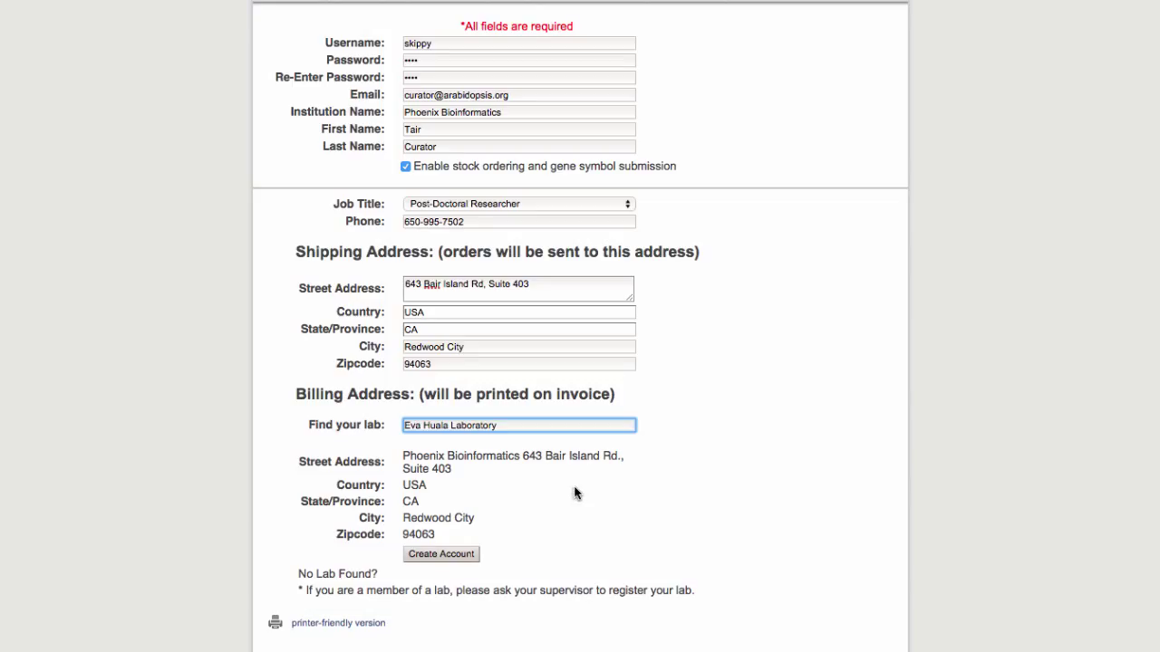
pyautogui.click(463, 555)
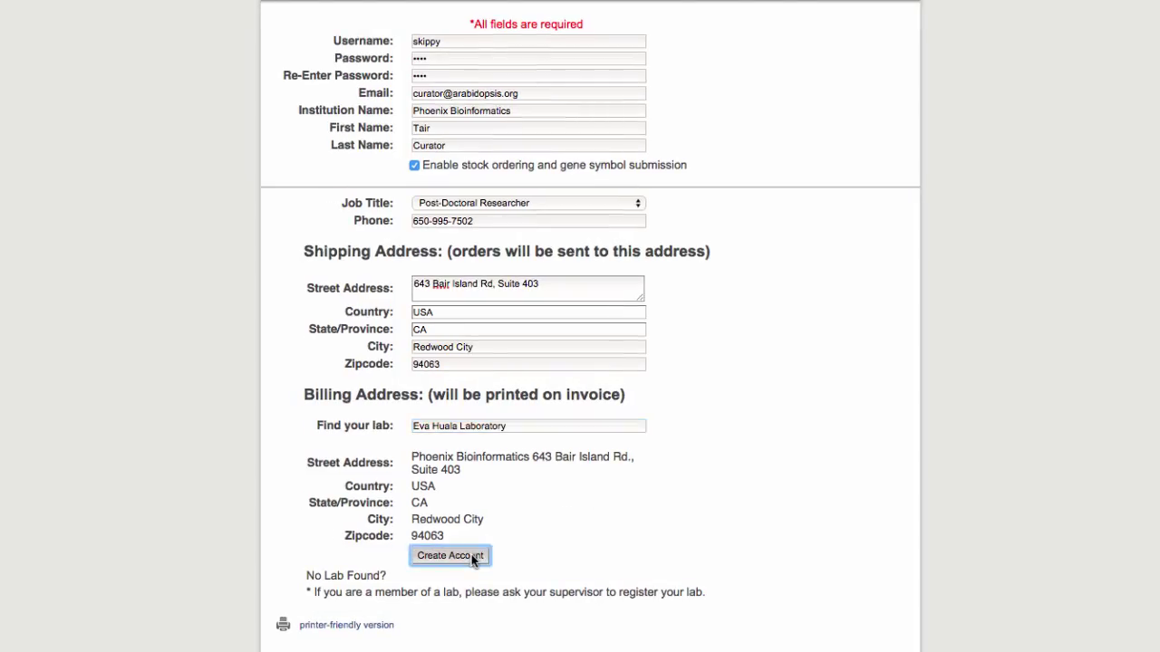